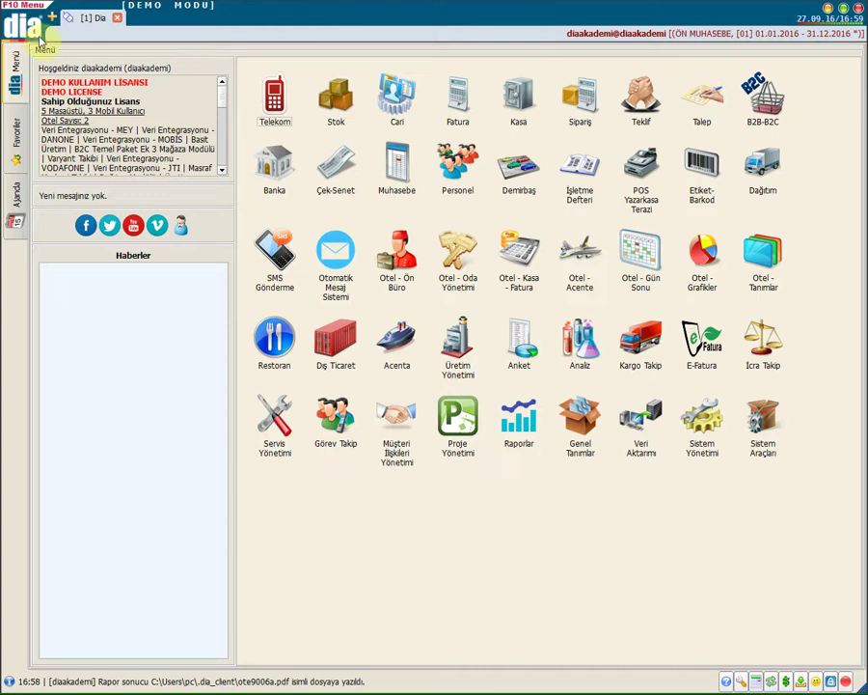
- Find the screens matching "basım" and open Malzeme Etiket/Barkod Basımı
click(33, 35)
click(30, 51)
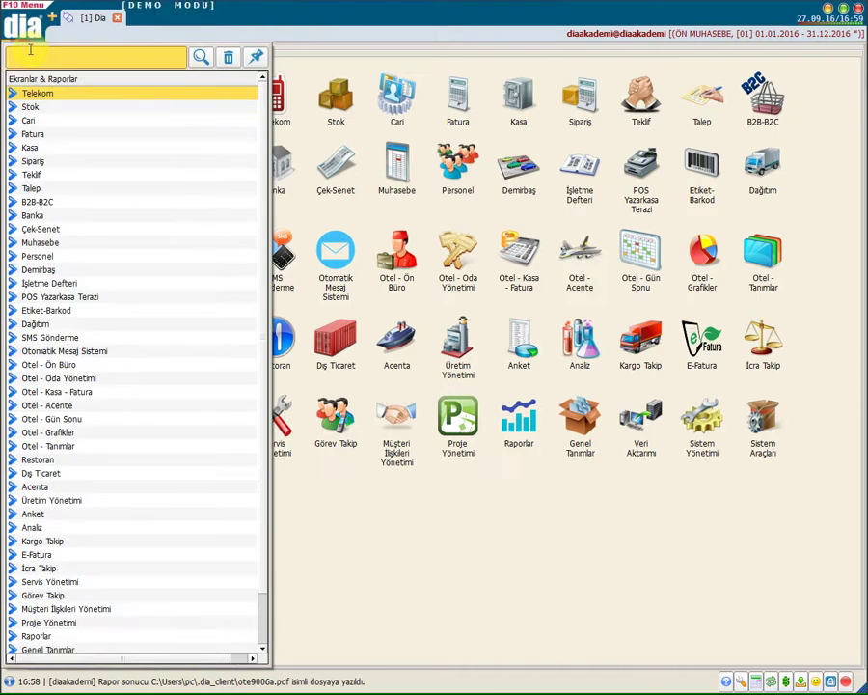
text(basım)
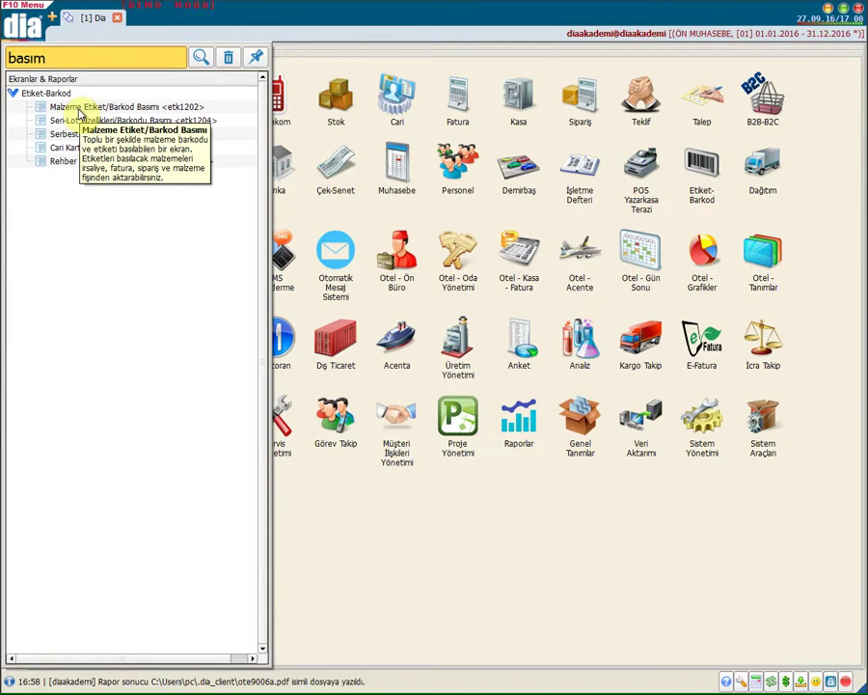
double_click(79, 108)
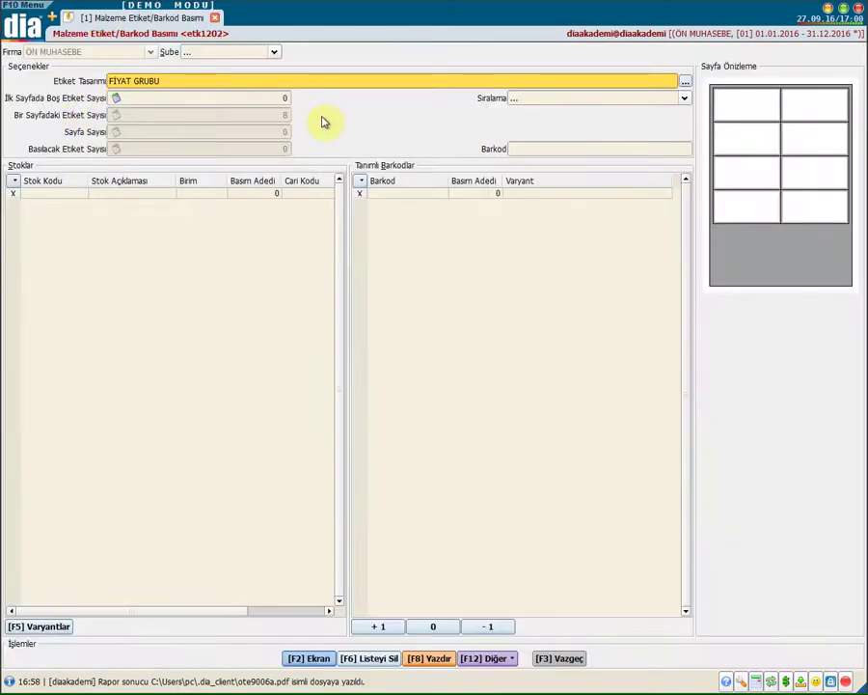
- Review the label layout and report fields of the VARYANTLI ÜRÜNLER design, save it, and choose it as the label design
click(685, 83)
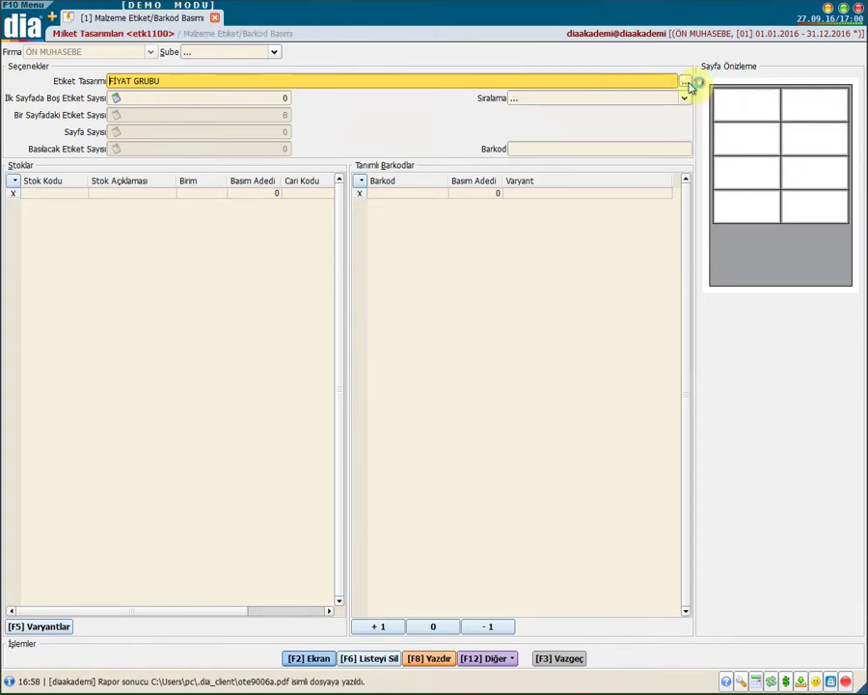
click(20, 88)
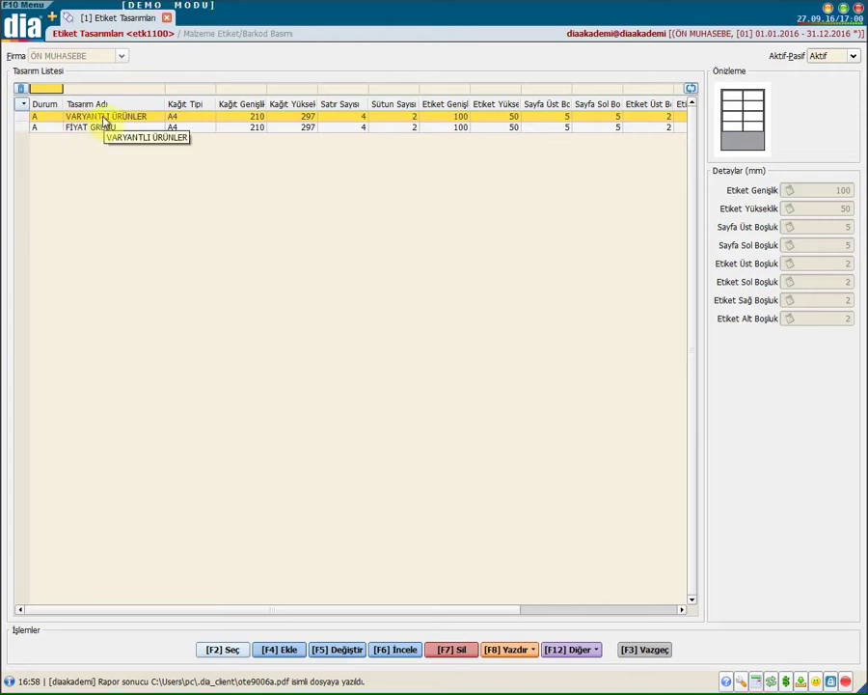
click(349, 653)
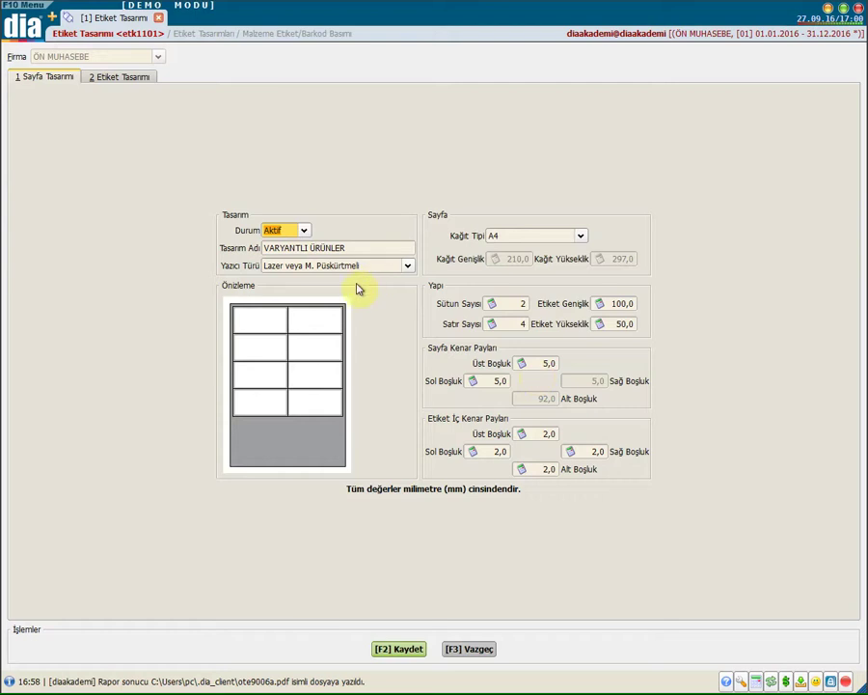
click(121, 77)
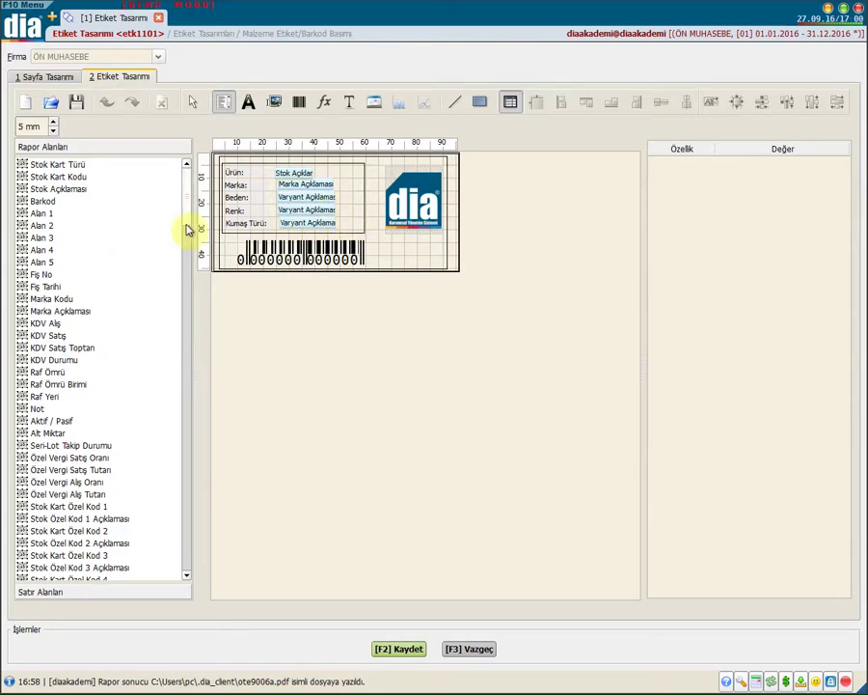
drag(188, 228, 181, 287)
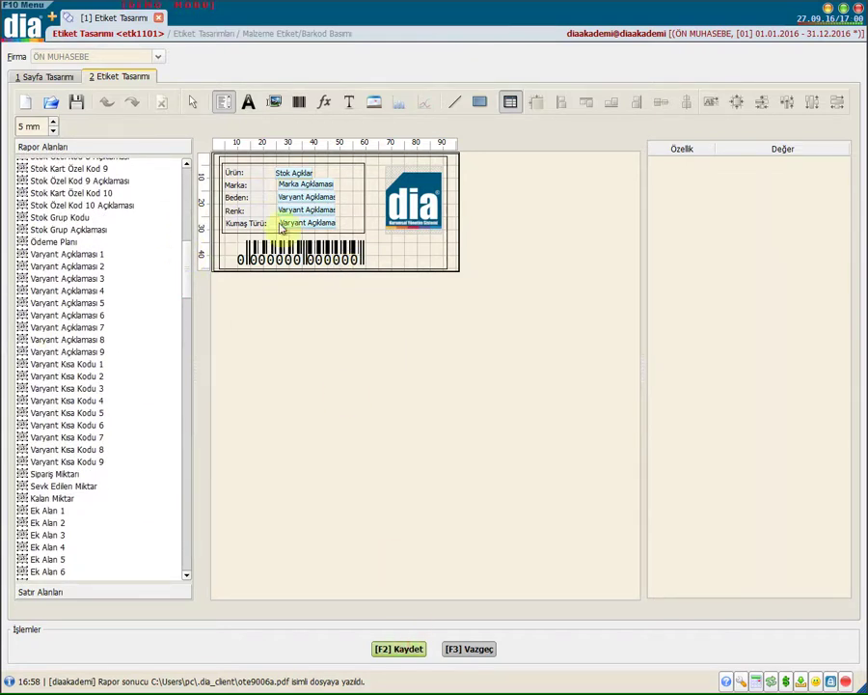
key(F2)
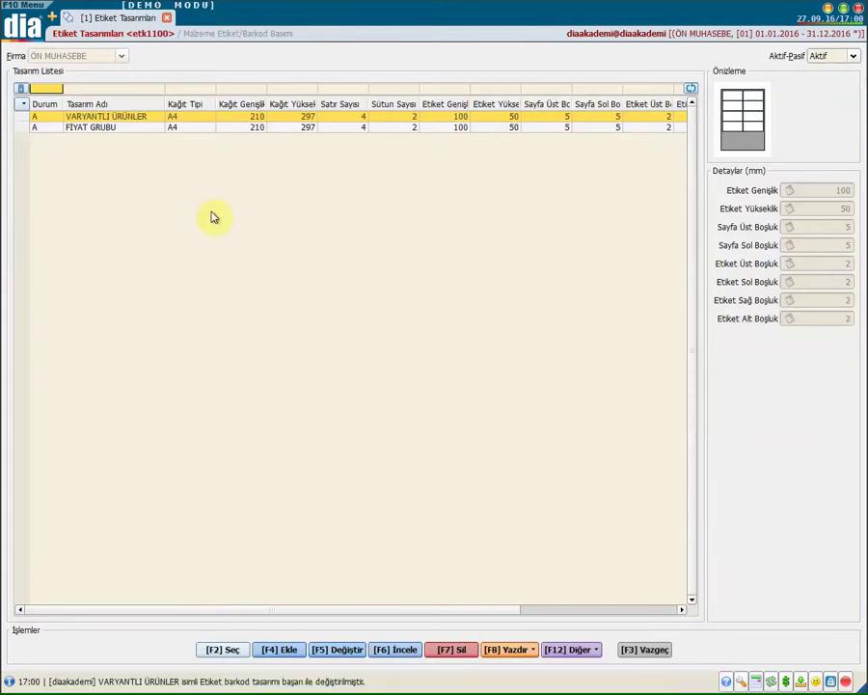
key(F2)
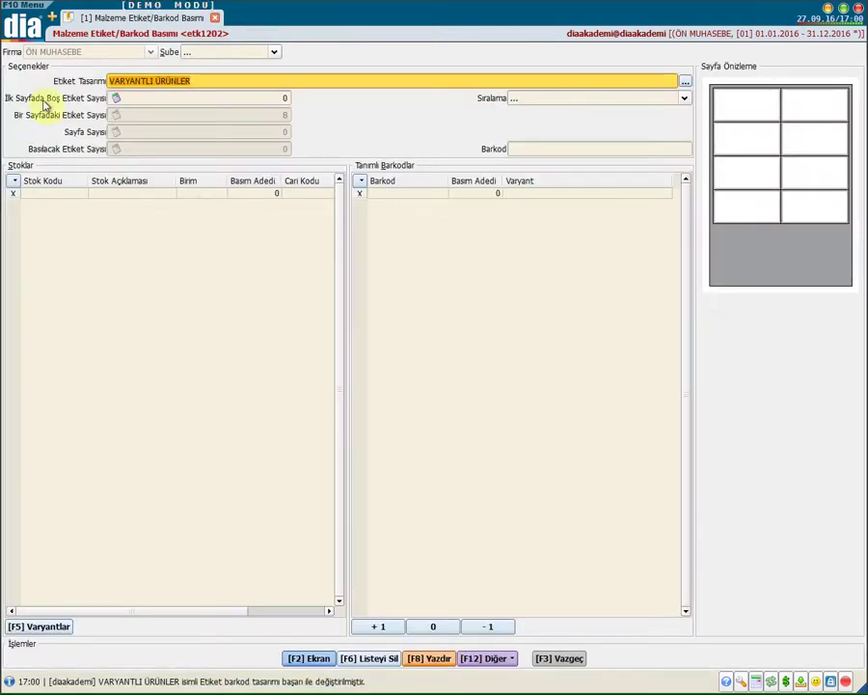
- Set the number of blank labels on the first page to 1 and check the available sort orders
click(240, 99)
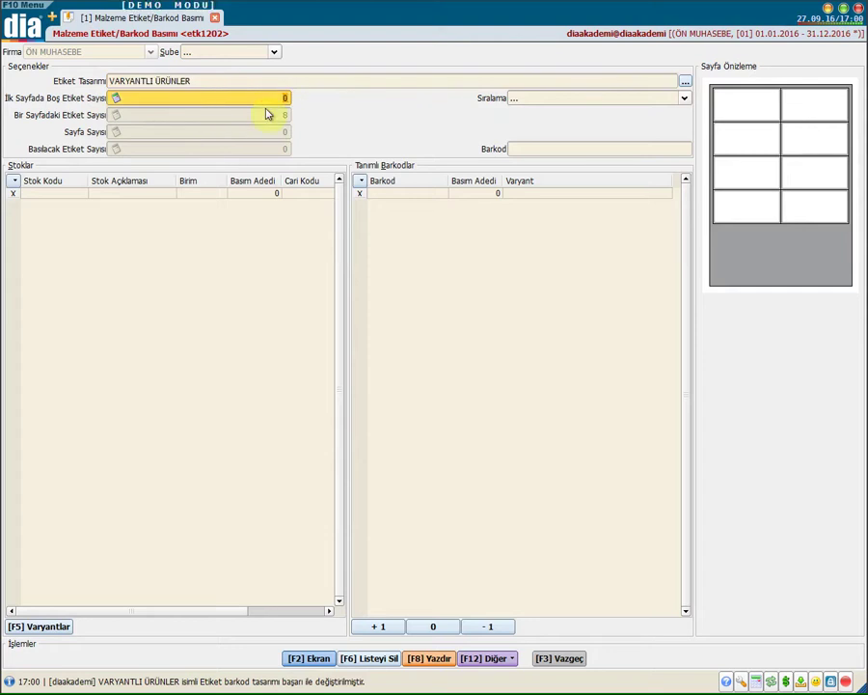
text(1)
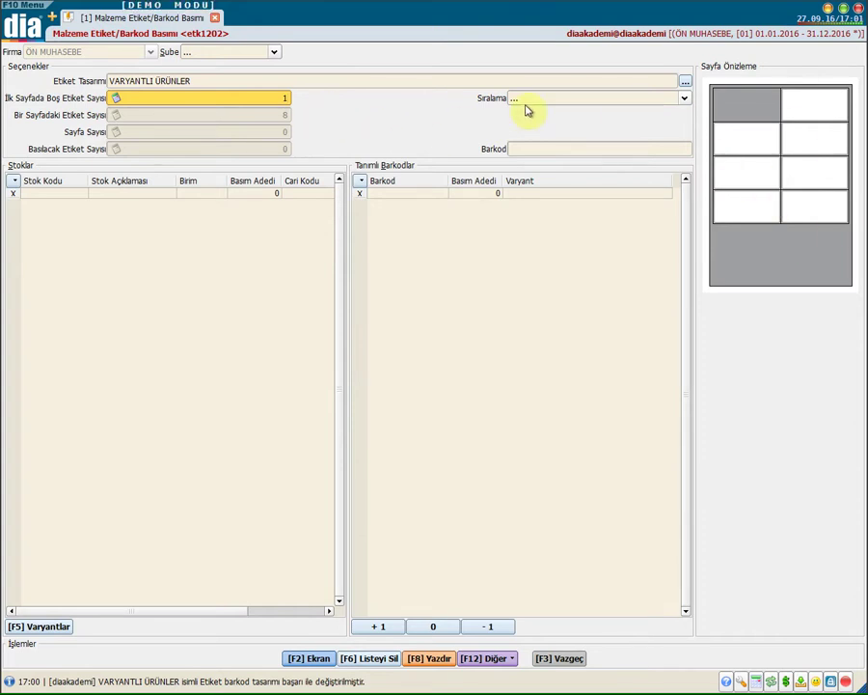
click(527, 100)
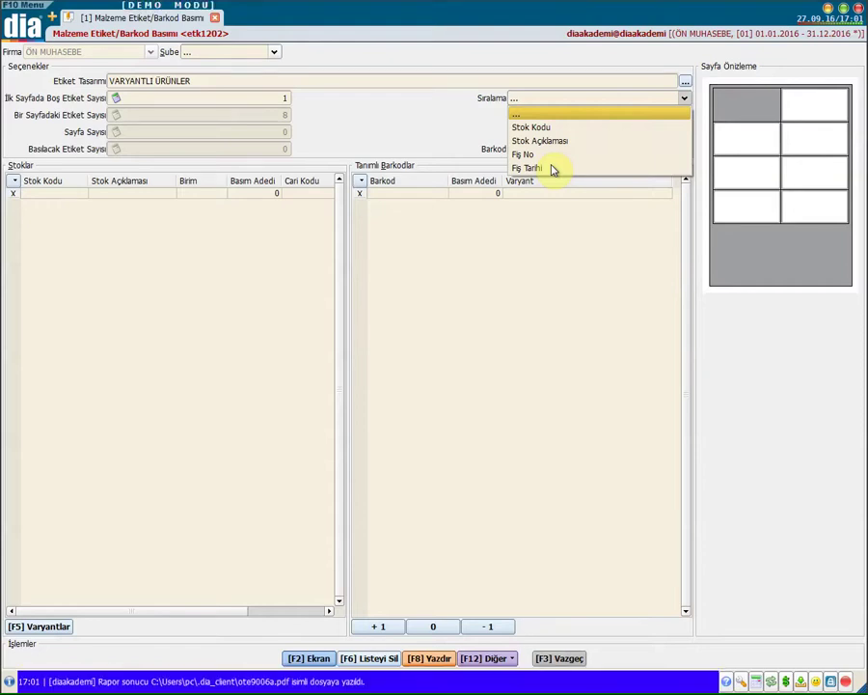
click(473, 115)
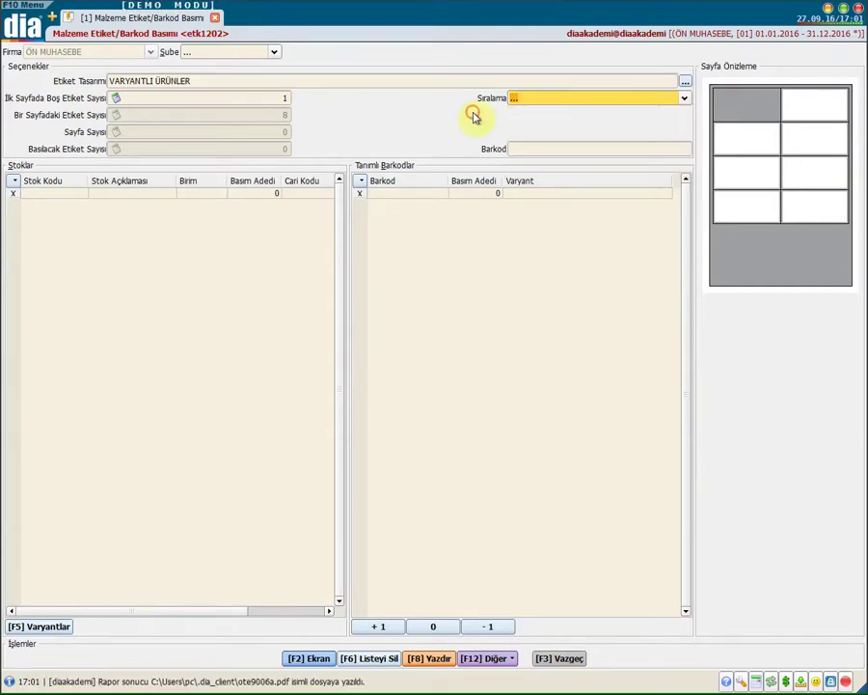
click(521, 148)
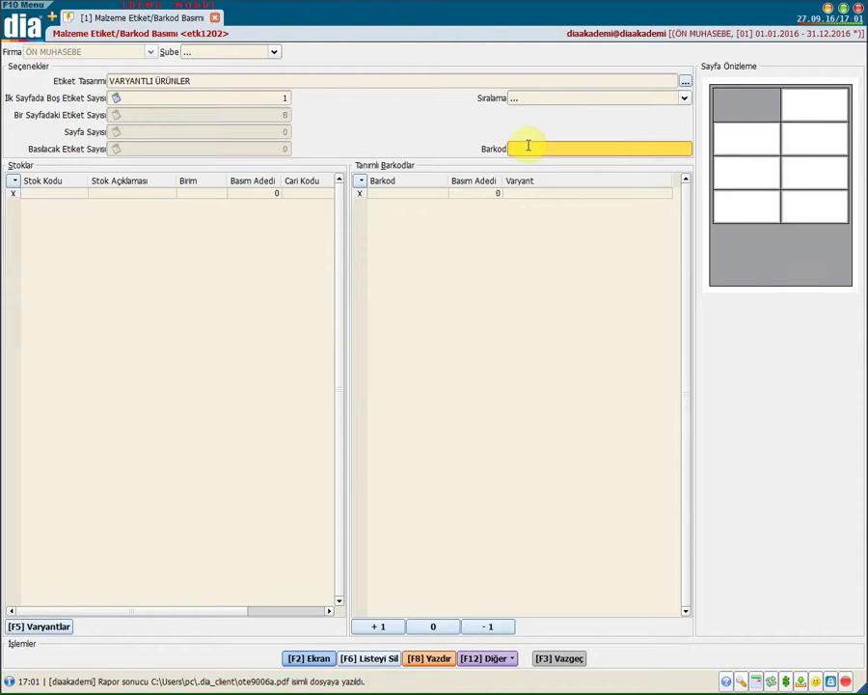
- Add the stock from the MA-type invoice dated 27.09.2016 to the label list through bulk invoice selection
click(60, 195)
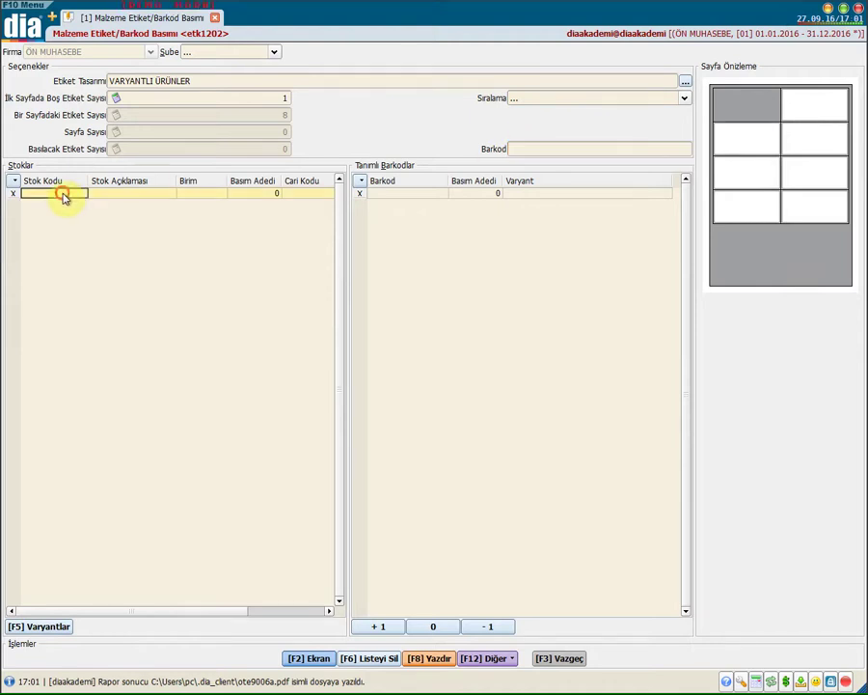
click(72, 197)
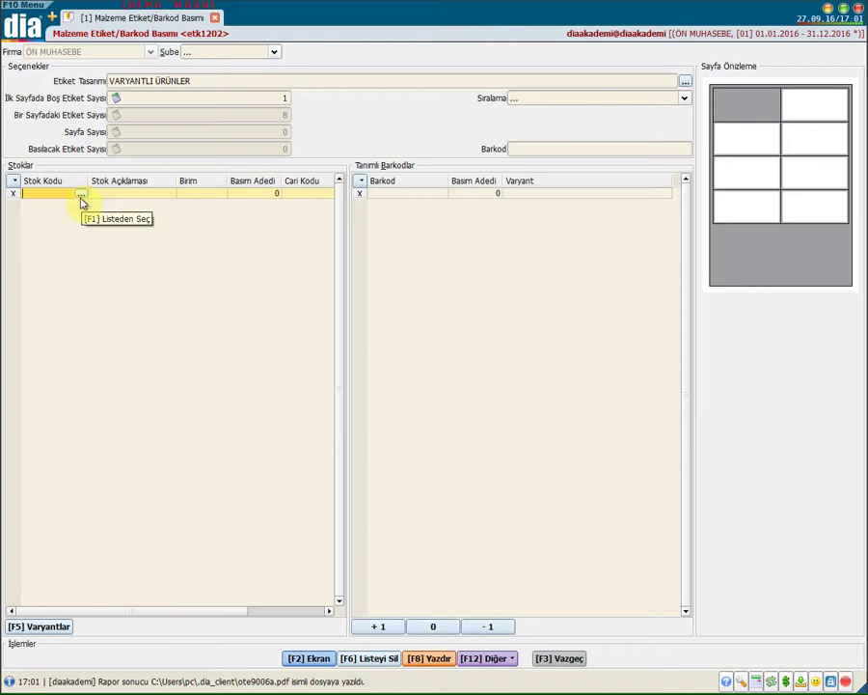
click(484, 657)
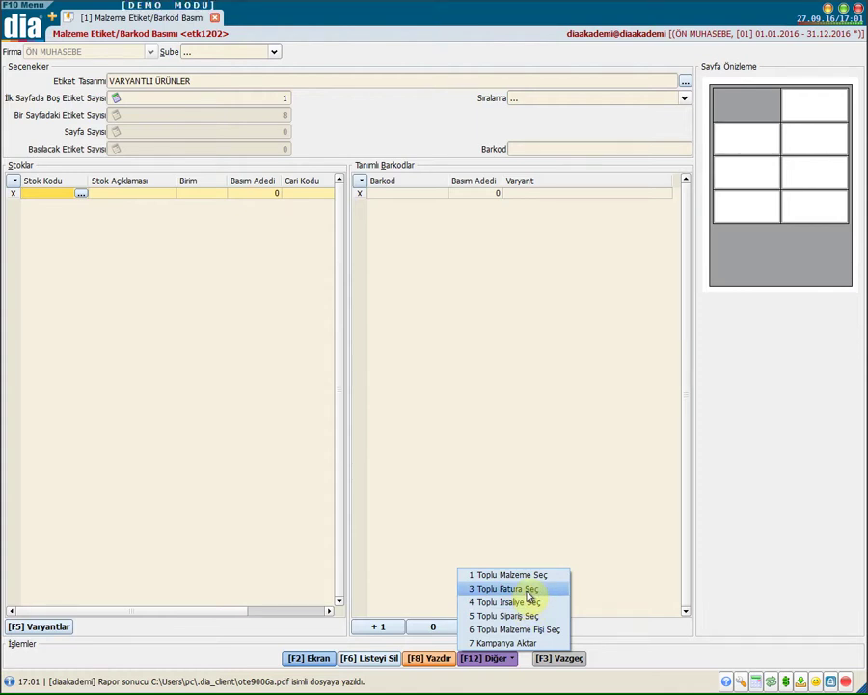
click(509, 588)
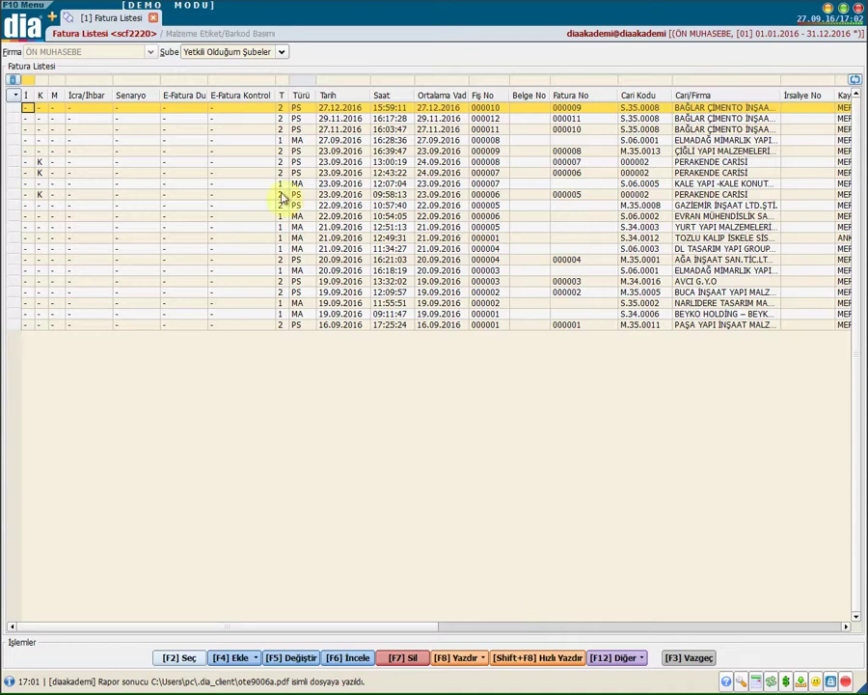
click(405, 141)
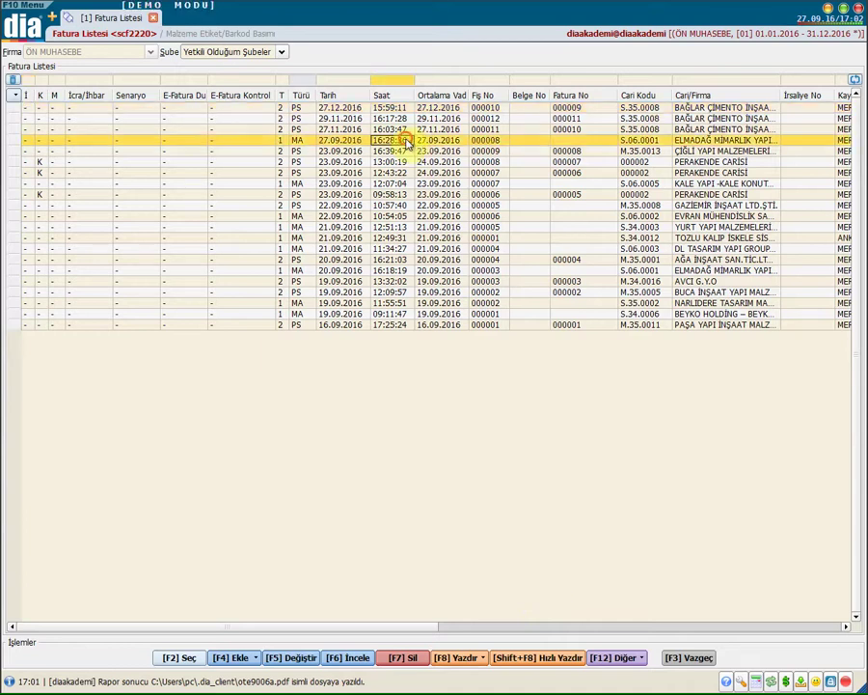
key(space)
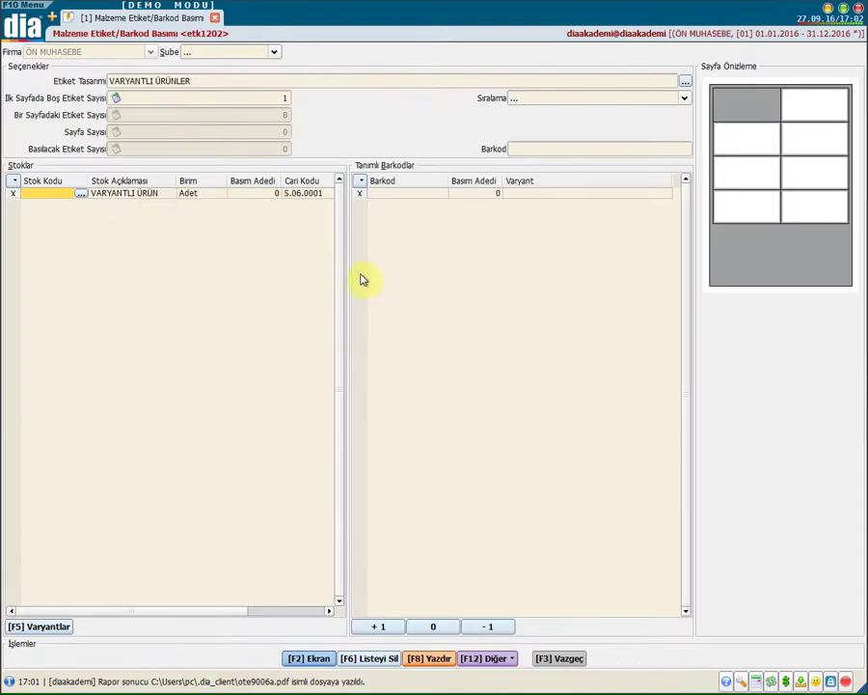
- Examine the description, unit, print quantity and account columns of the stock row added from the invoice
click(155, 195)
drag(203, 610, 277, 610)
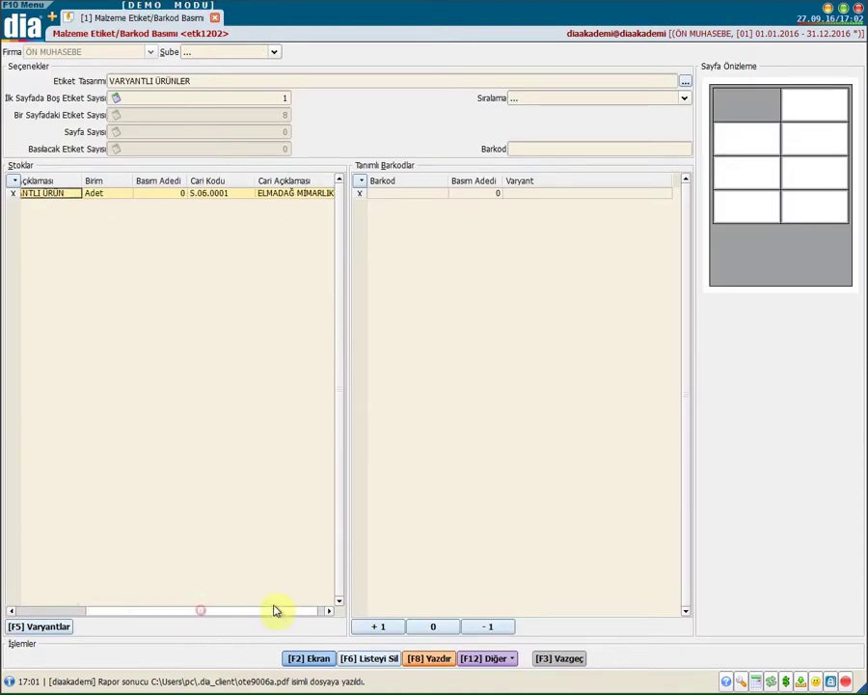
click(96, 203)
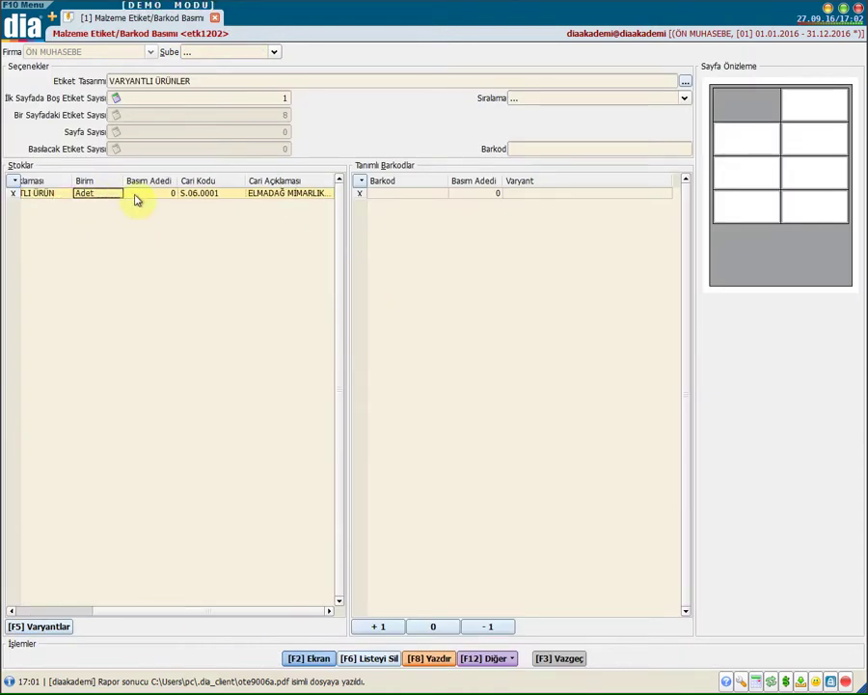
click(136, 199)
drag(171, 611, 46, 592)
click(142, 198)
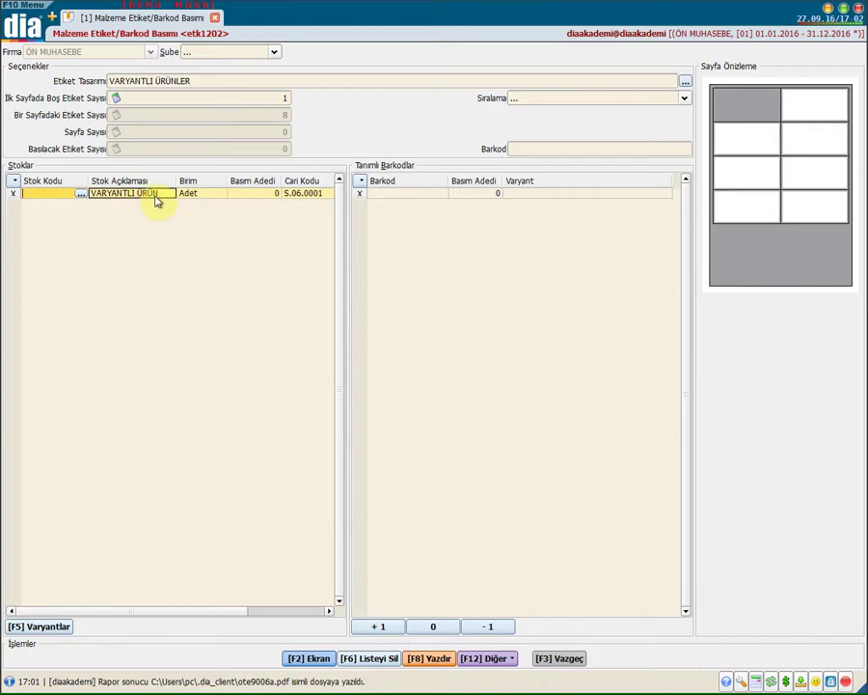
- Check the variant barcode preparation grid in the VARYANTLI ÜRÜN stock card and return without saving
click(80, 193)
click(338, 652)
click(111, 187)
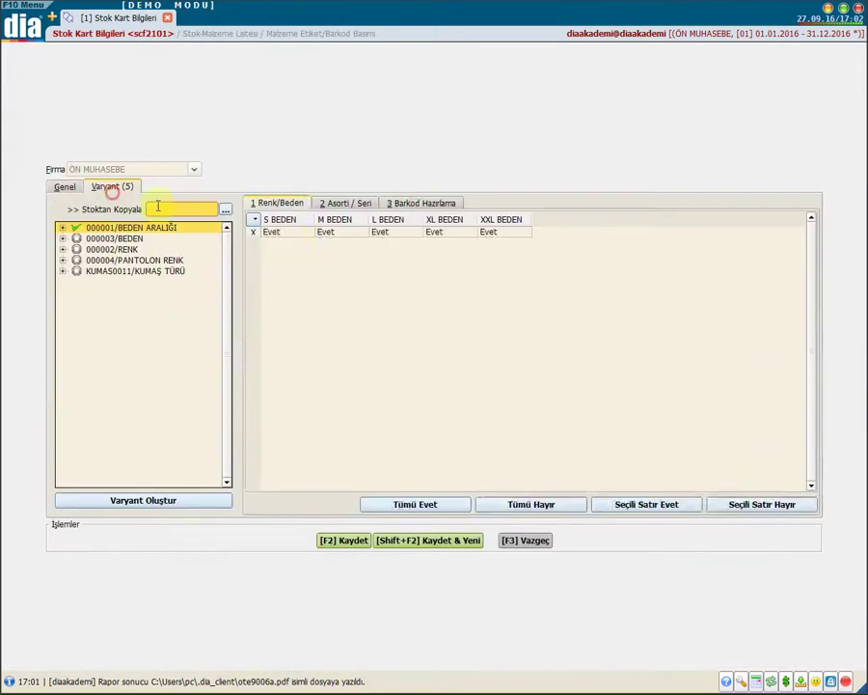
click(415, 204)
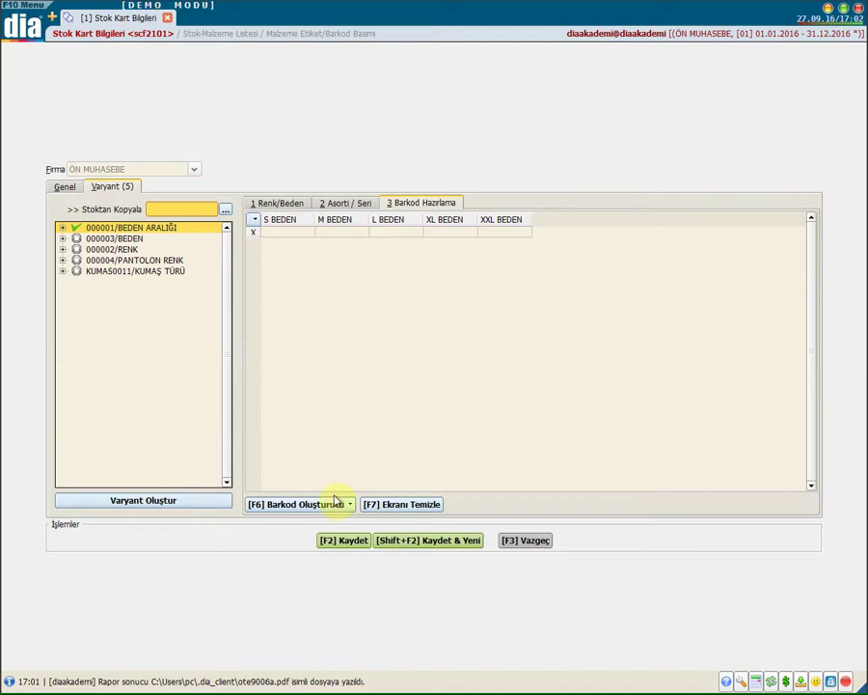
click(521, 543)
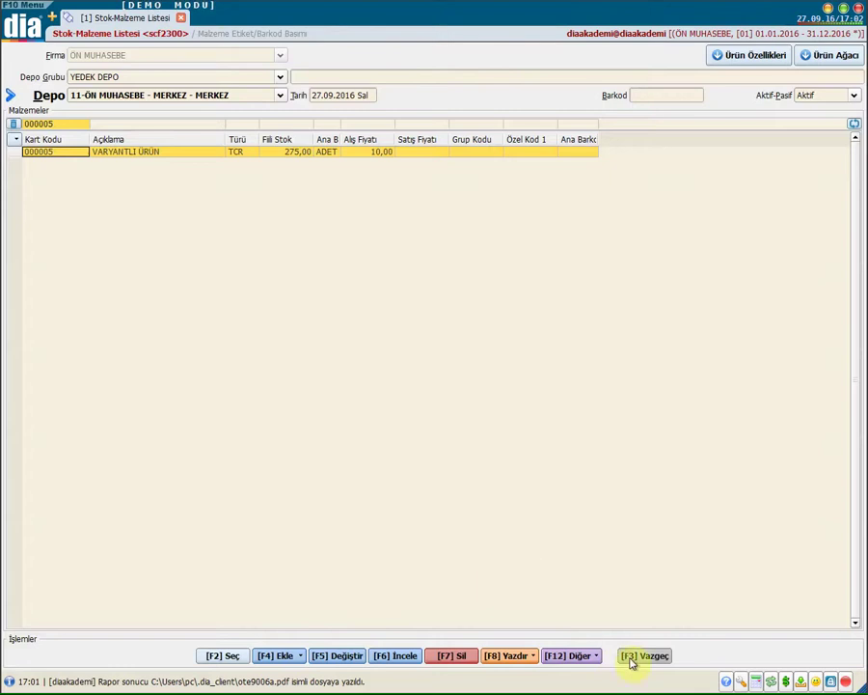
click(631, 659)
- Through bulk material selection, check the variant barcodes of VARYANTLI ÜRÜN2, save its stock card, and add it with Miktar=1
click(498, 660)
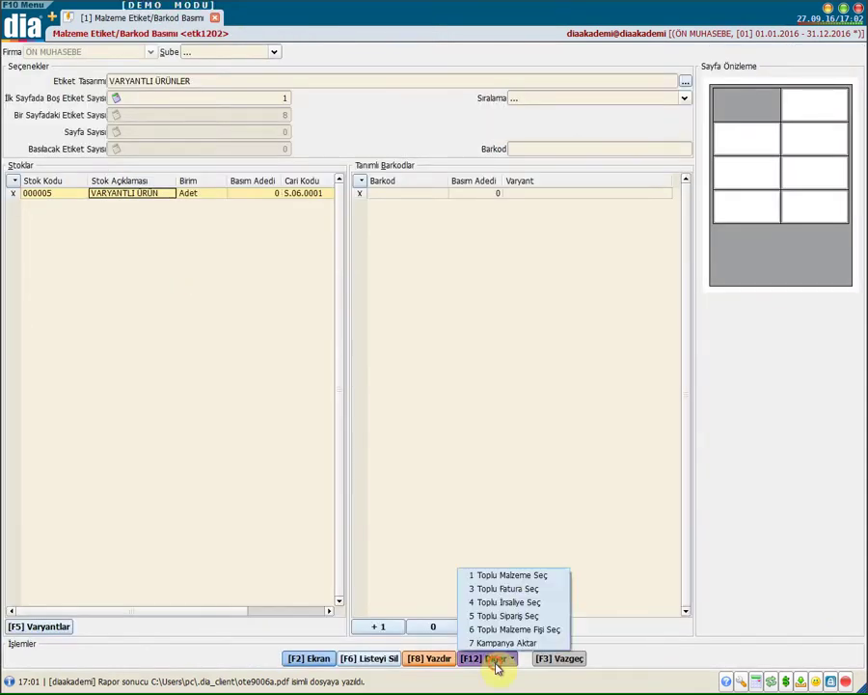
click(503, 577)
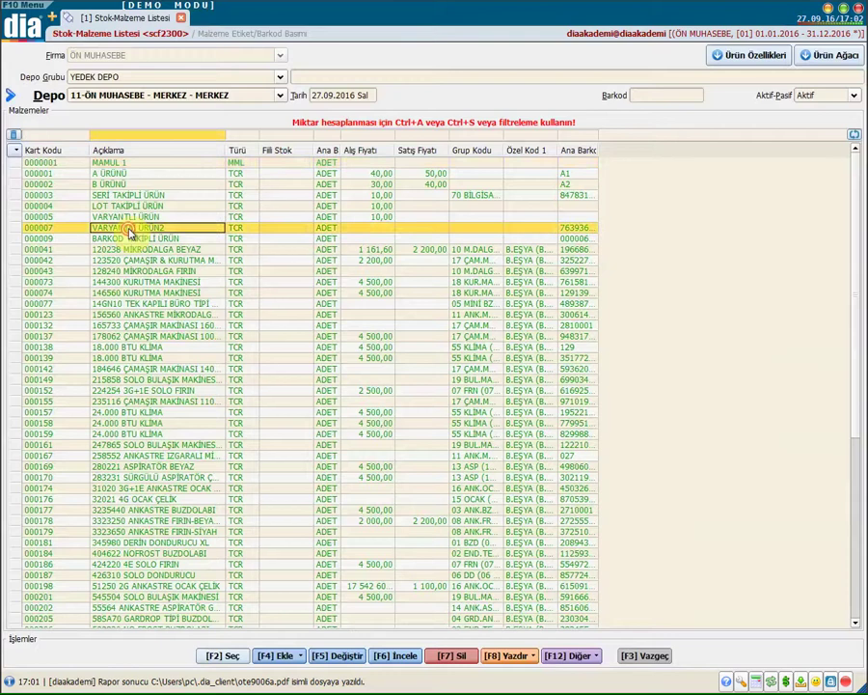
double_click(133, 228)
click(112, 188)
click(405, 203)
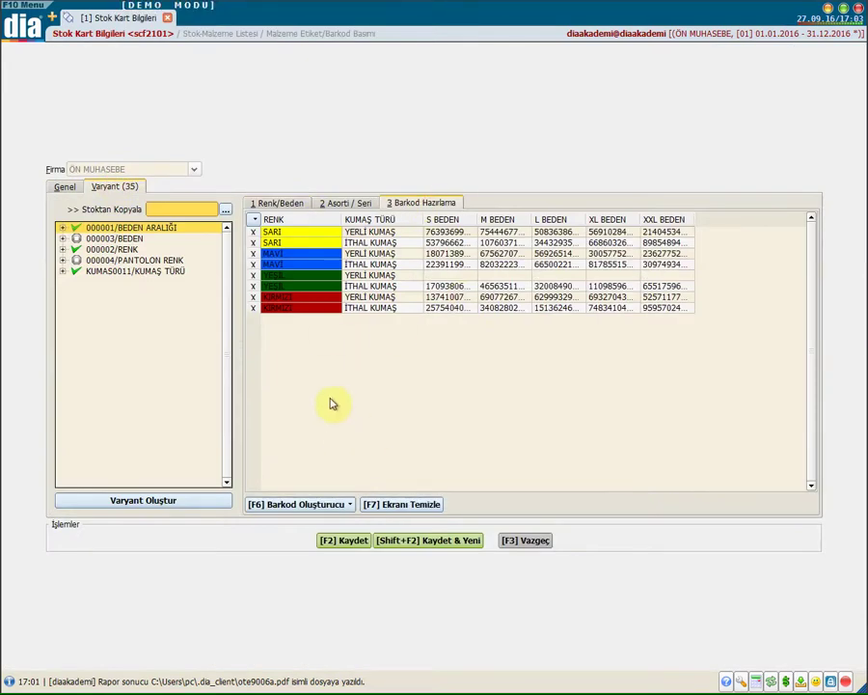
key(F2)
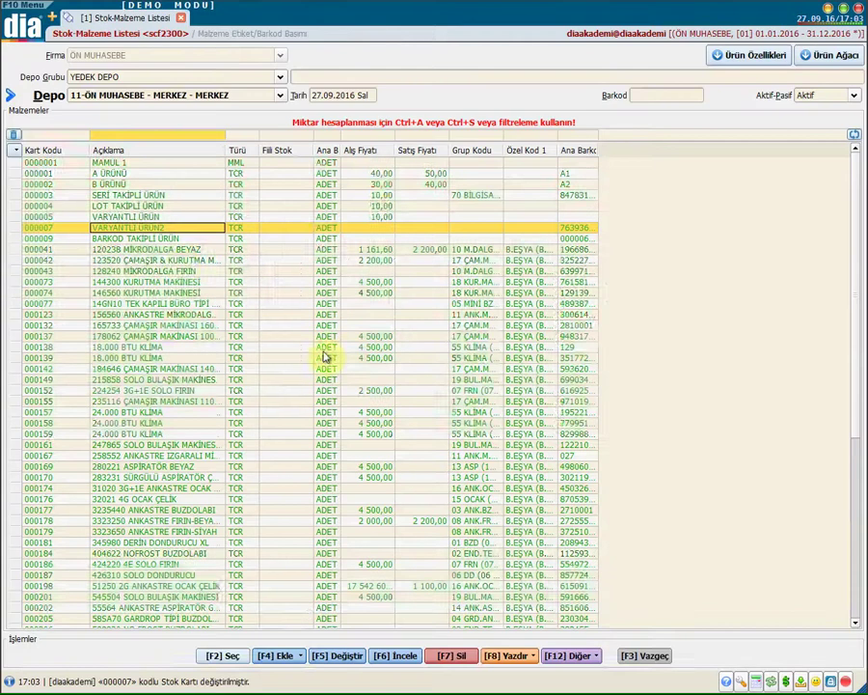
key(F2)
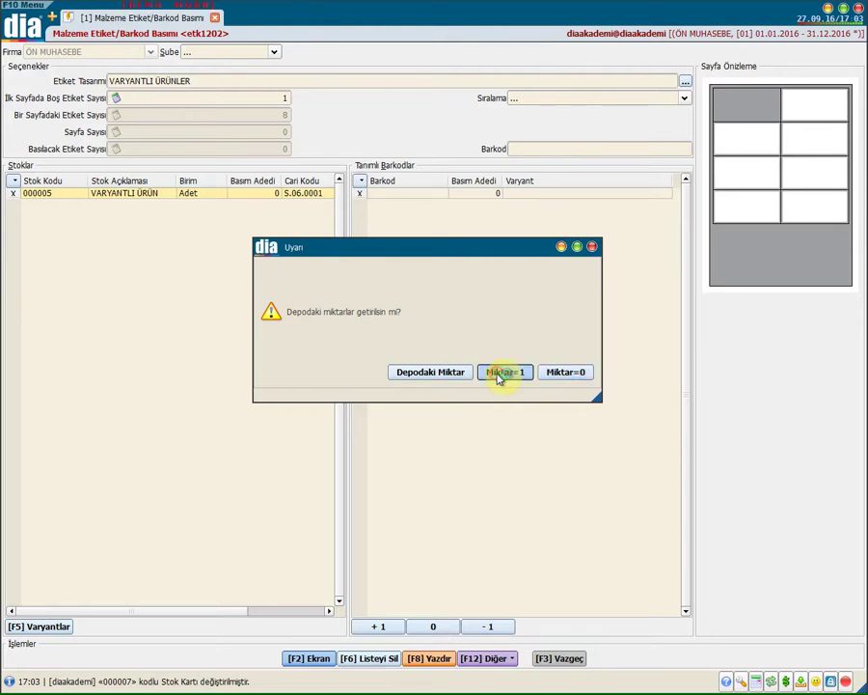
click(499, 372)
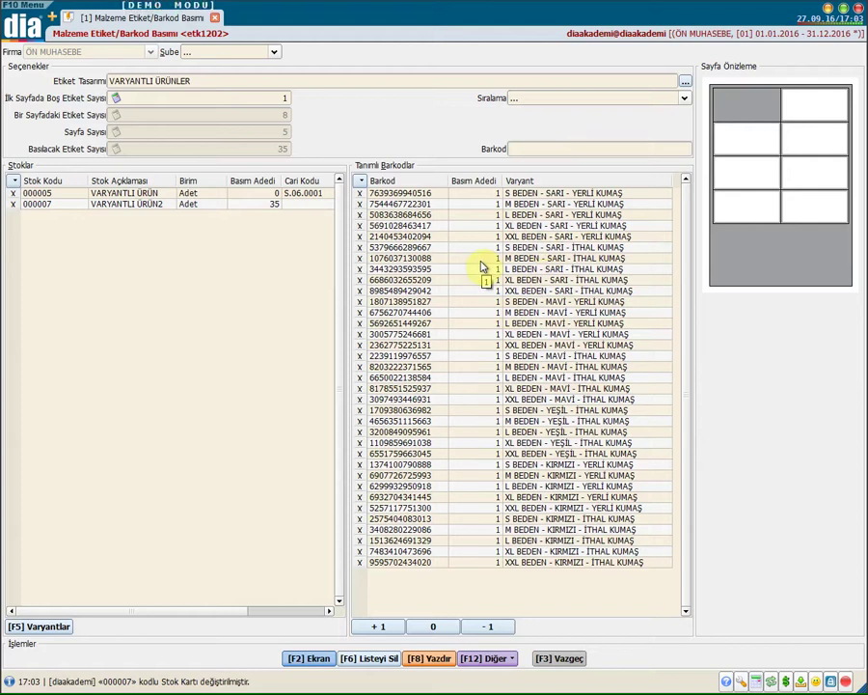
- Open the variant quantity entry for VARYANTLI ÜRÜN2 and set Asorti/Seri to 2 for both SARI fabric rows
click(166, 205)
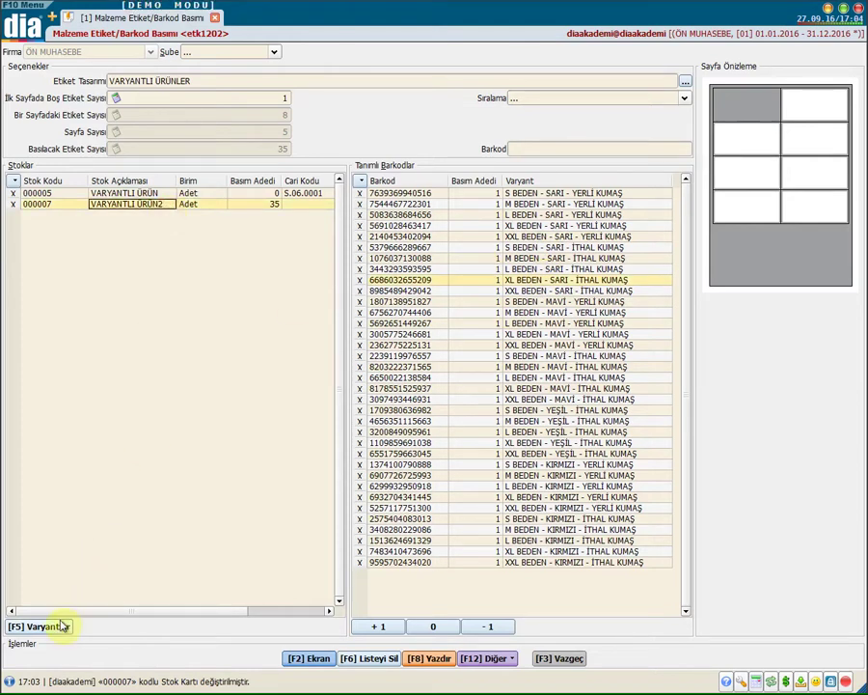
click(60, 629)
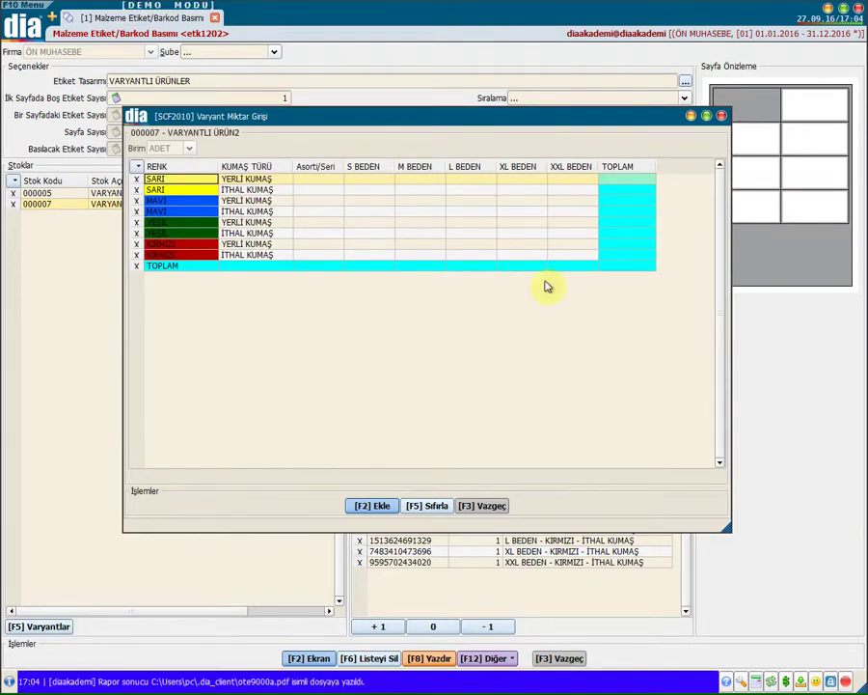
click(305, 178)
text(2)
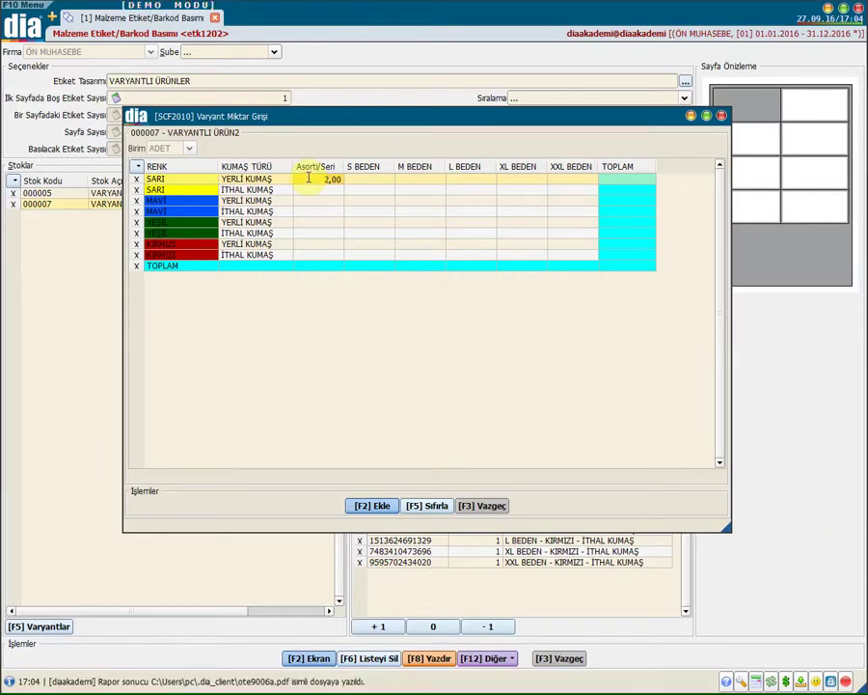
key(Down)
text(2)
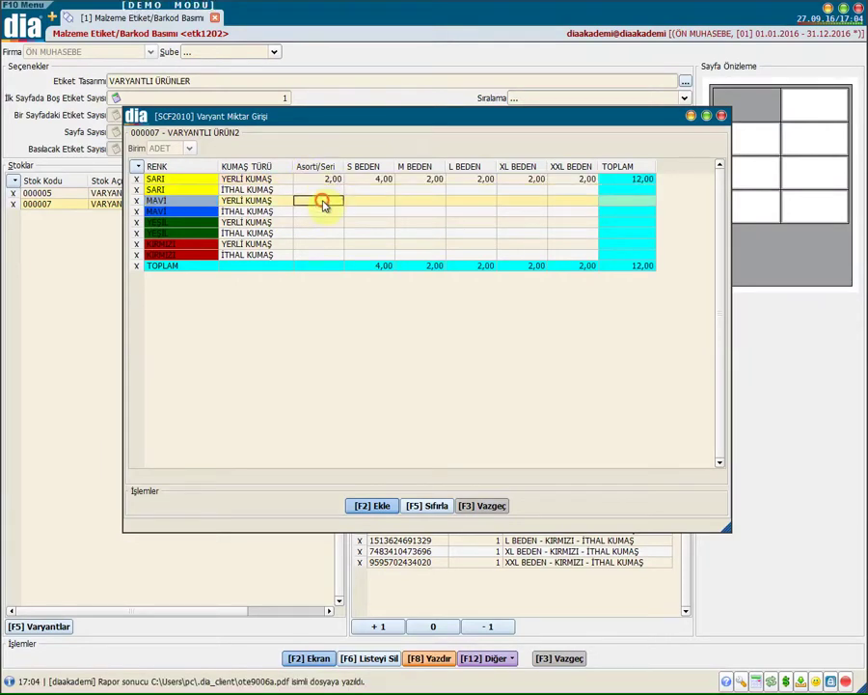
- Set Asorti/Seri to 2 for both MAVİ rows and the YEŞİL İTHAL KUMAŞ row, and add the quantities to the label list
click(325, 200)
text(2)
click(325, 223)
text(2)
click(324, 231)
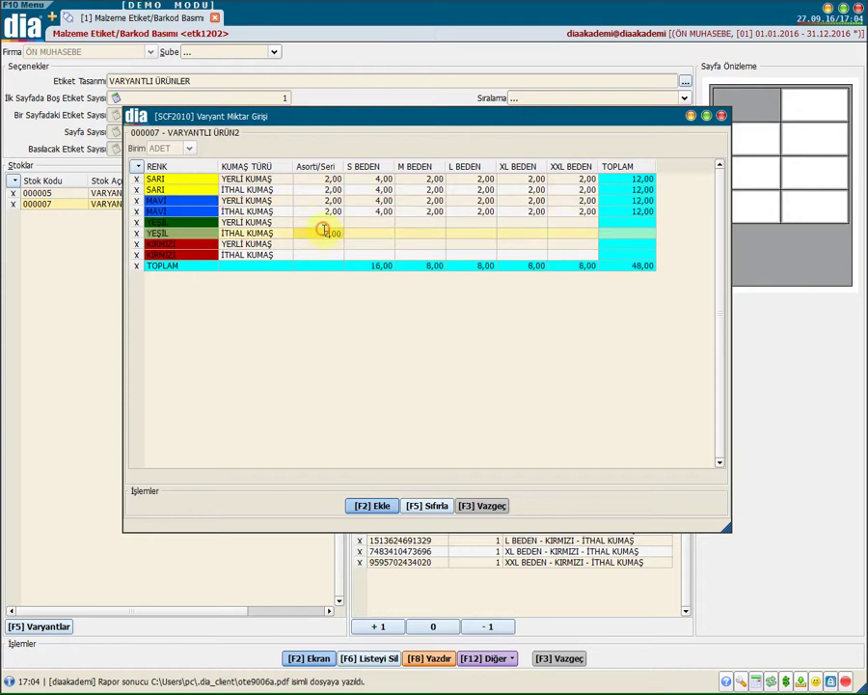
text(2)
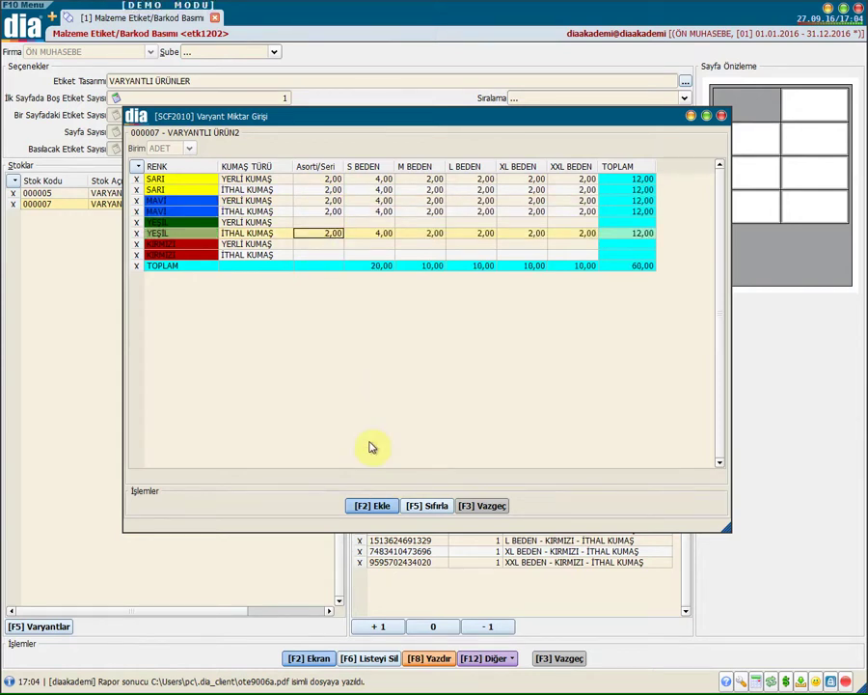
key(F2)
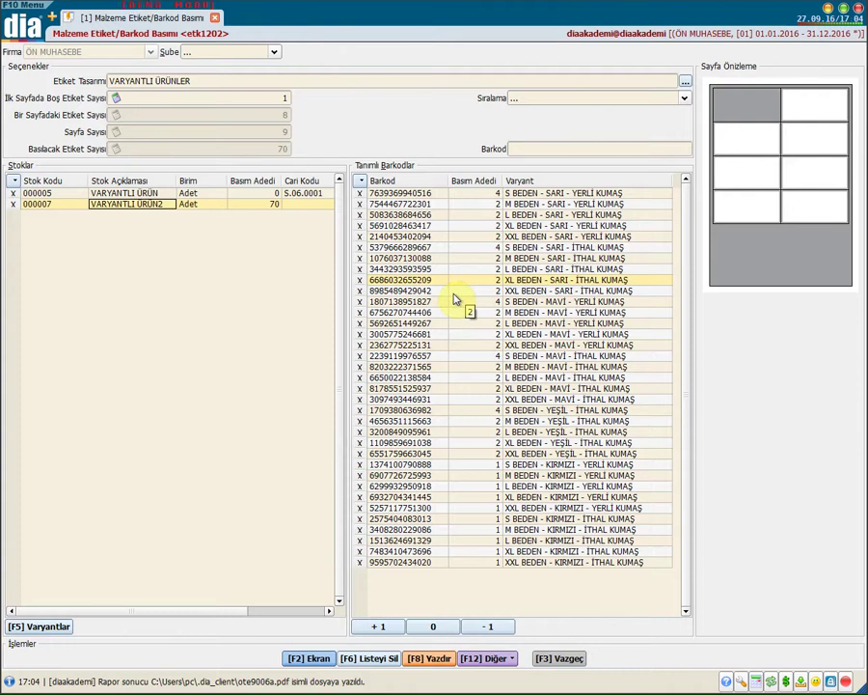
- Generate the label page preview and examine the variant labels from page 1 through page 3
key(F8)
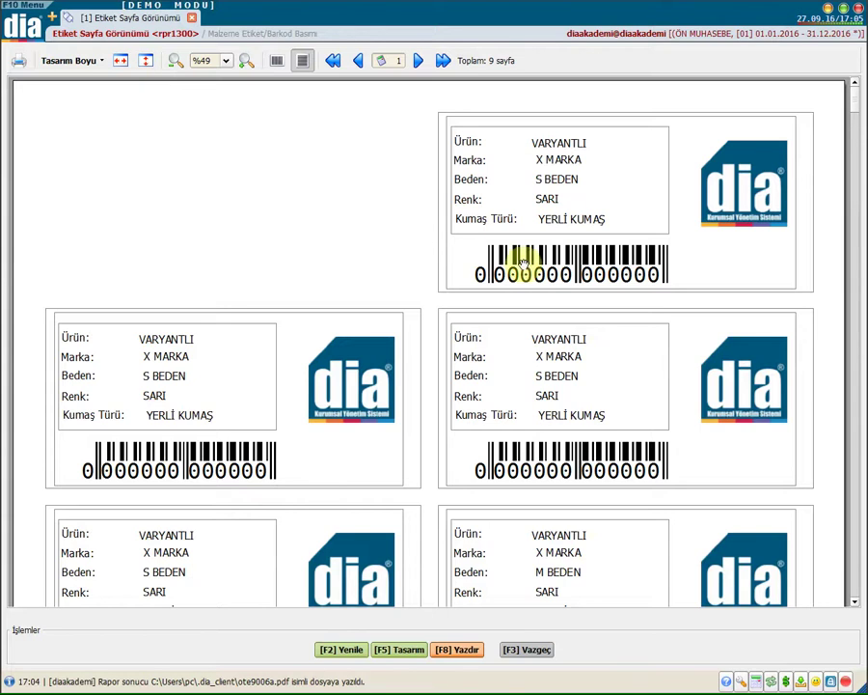
scroll(562, 330, down, 2)
scroll(562, 330, down, 4)
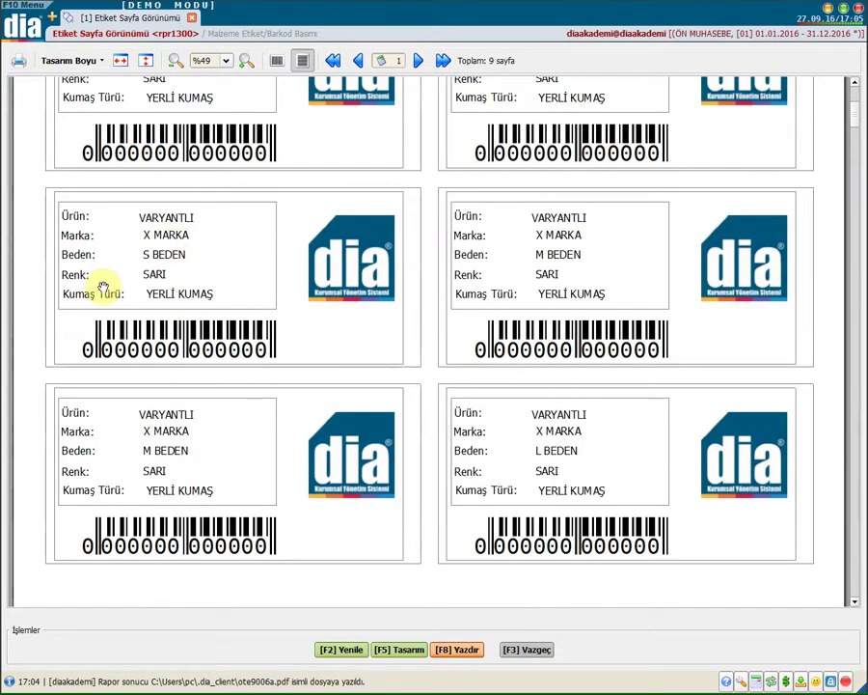
scroll(319, 323, down, 3)
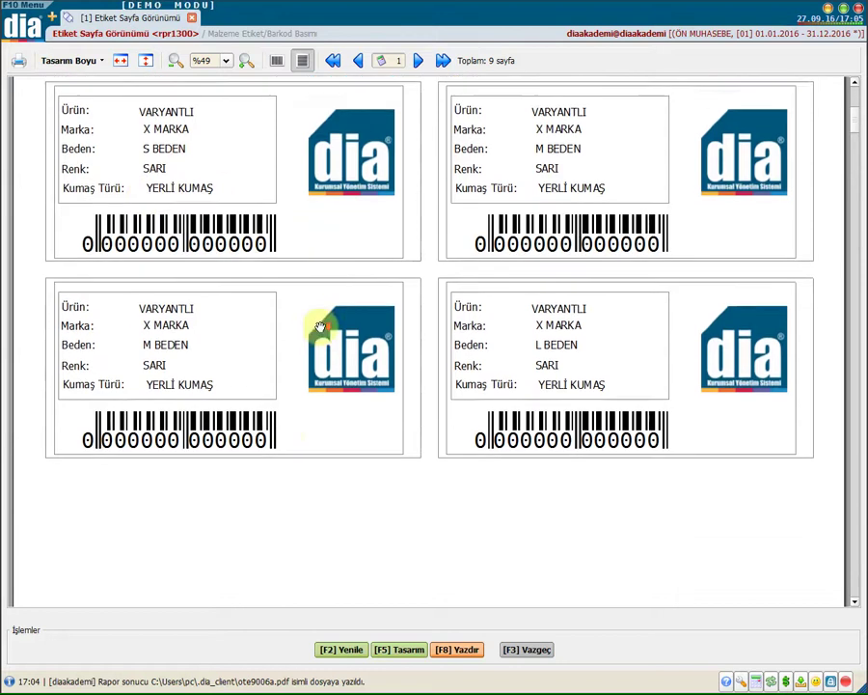
scroll(320, 326, down, 1)
scroll(322, 328, down, 10)
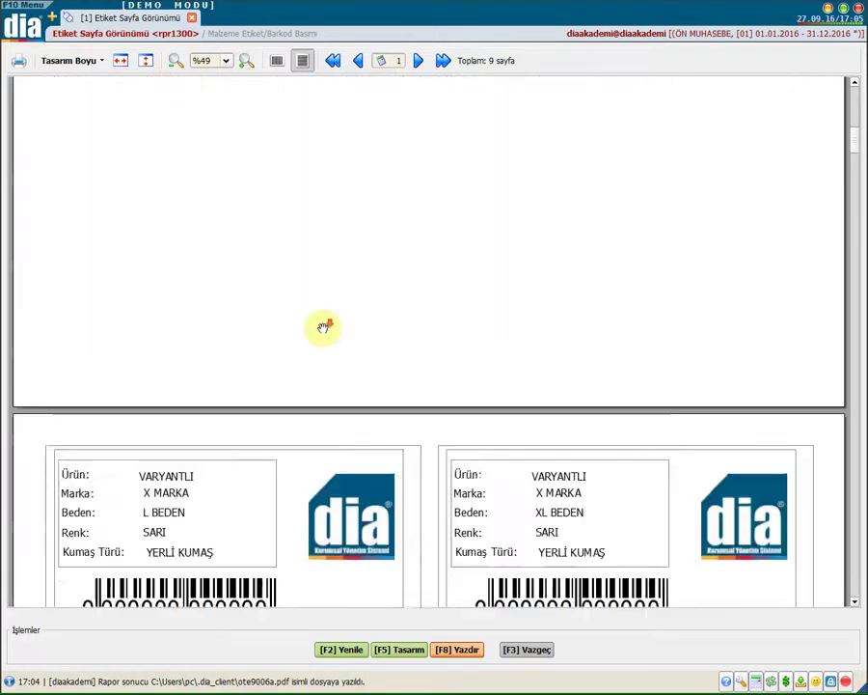
scroll(327, 334, down, 10)
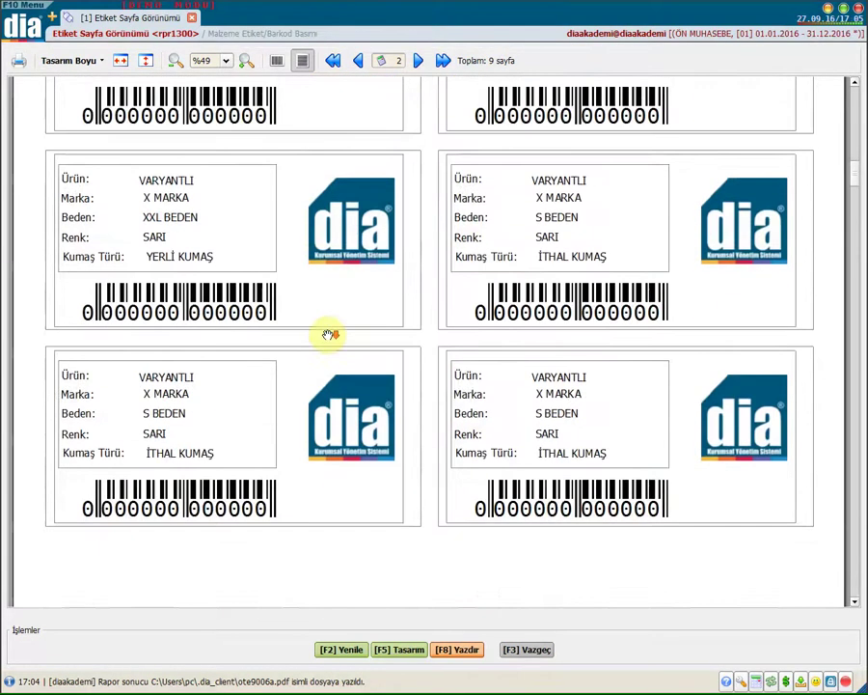
scroll(327, 335, down, 5)
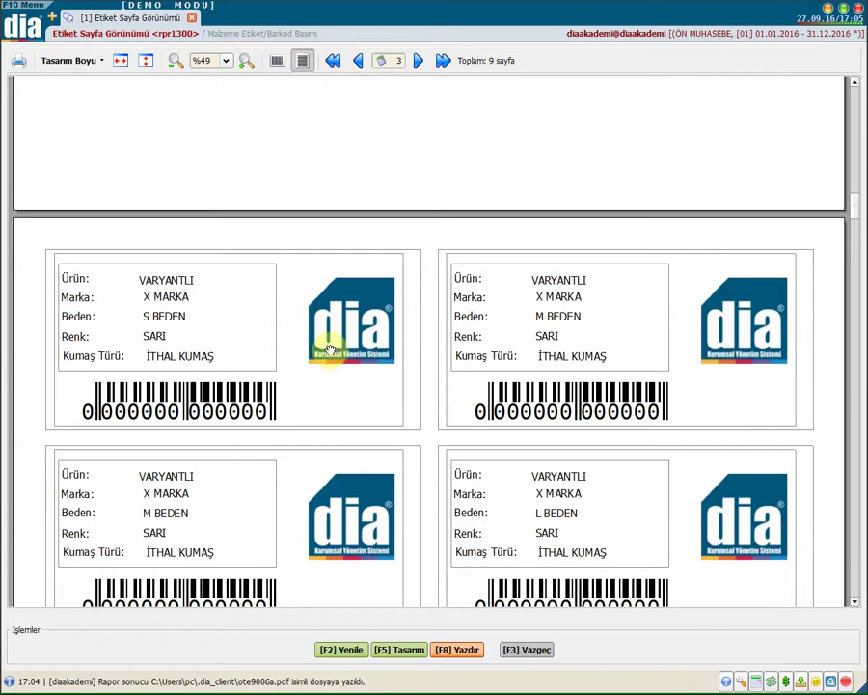
- Open the Stok-Malzeme Listesi in a new tab, keeping the label preview open
click(51, 25)
click(337, 94)
click(339, 96)
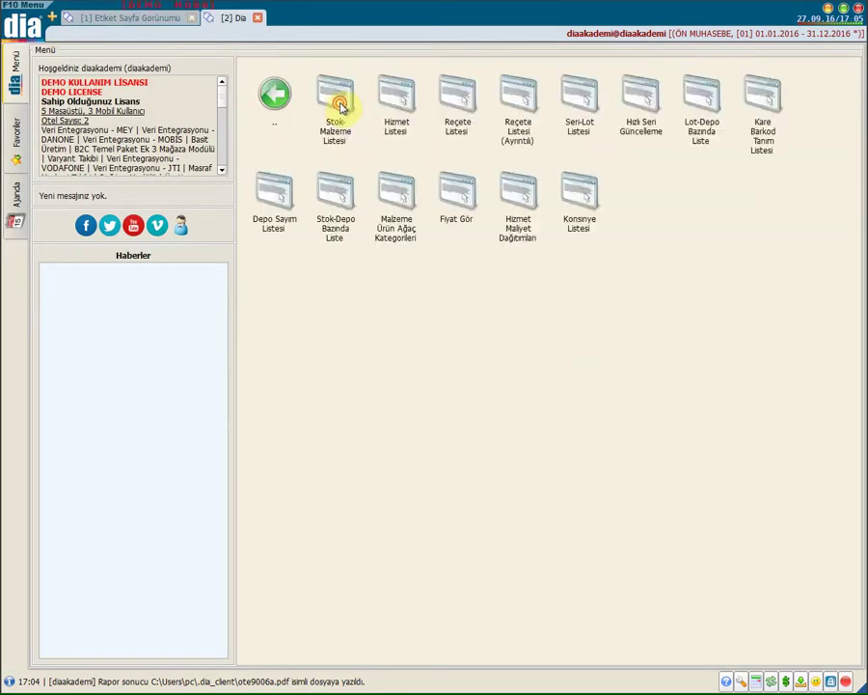
click(339, 103)
- Run Barkod Bas for VARYANTLI ÜRÜN2 from the stock list to load its variants into the label printing screen
click(177, 232)
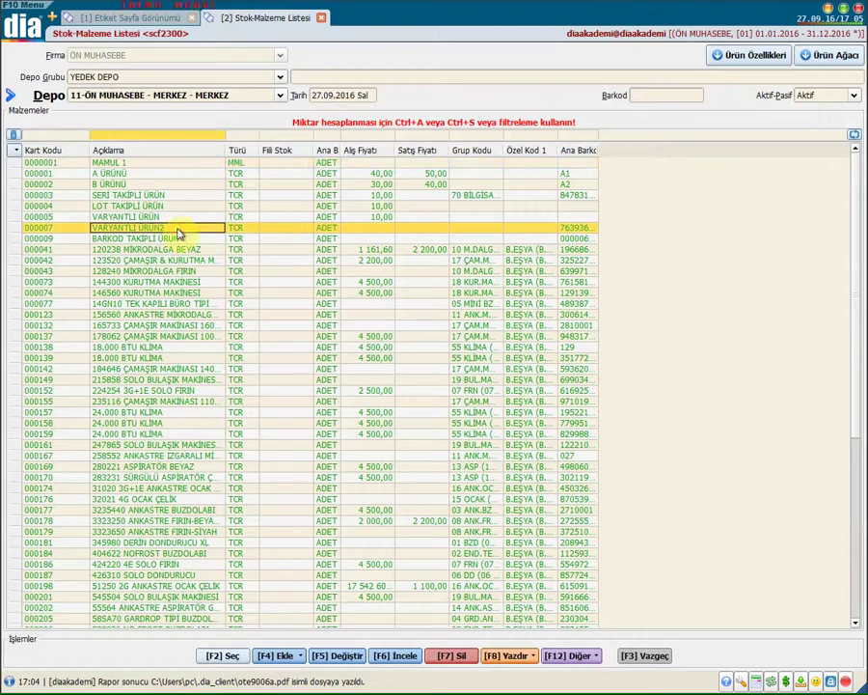
click(567, 655)
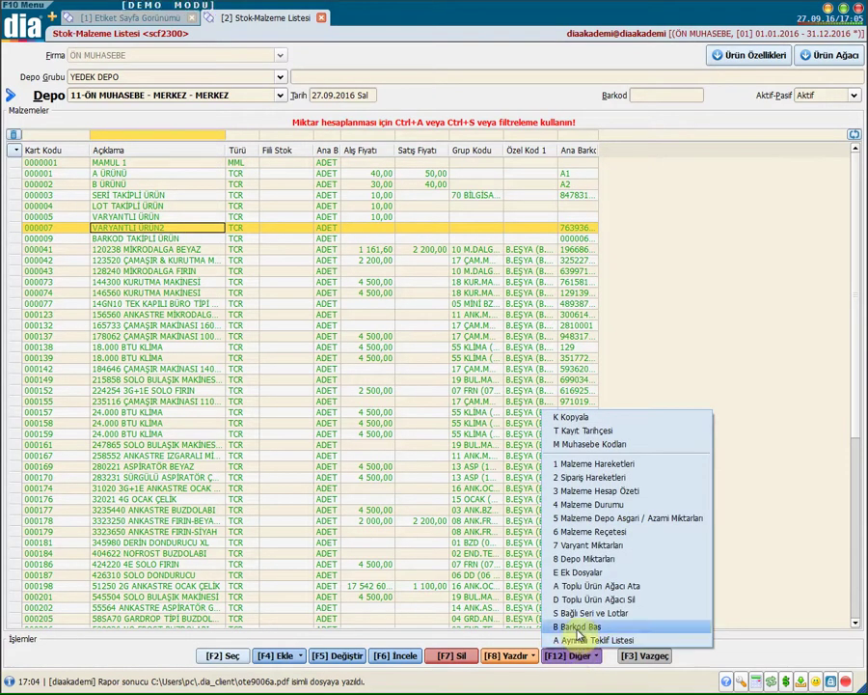
click(579, 628)
click(452, 370)
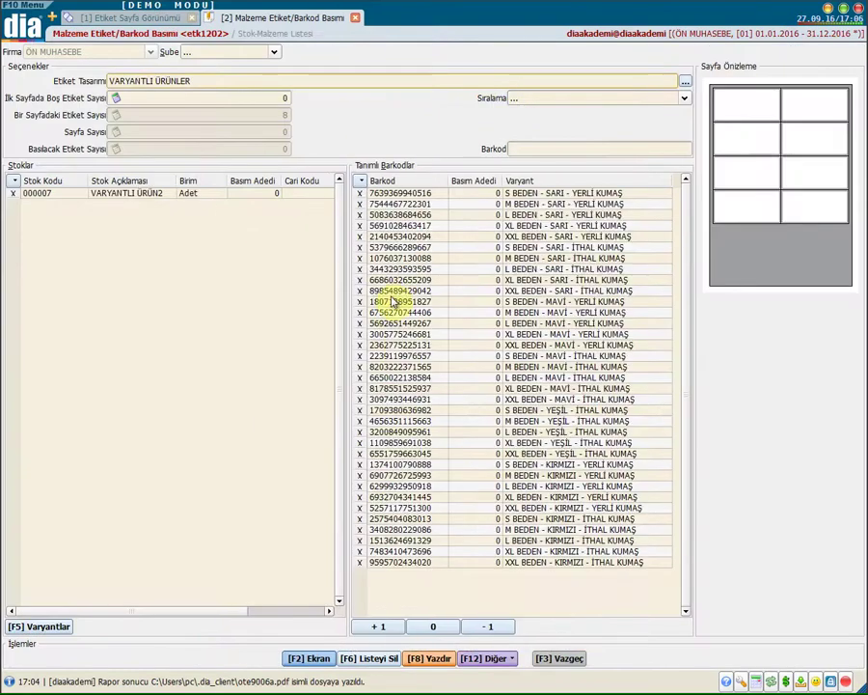